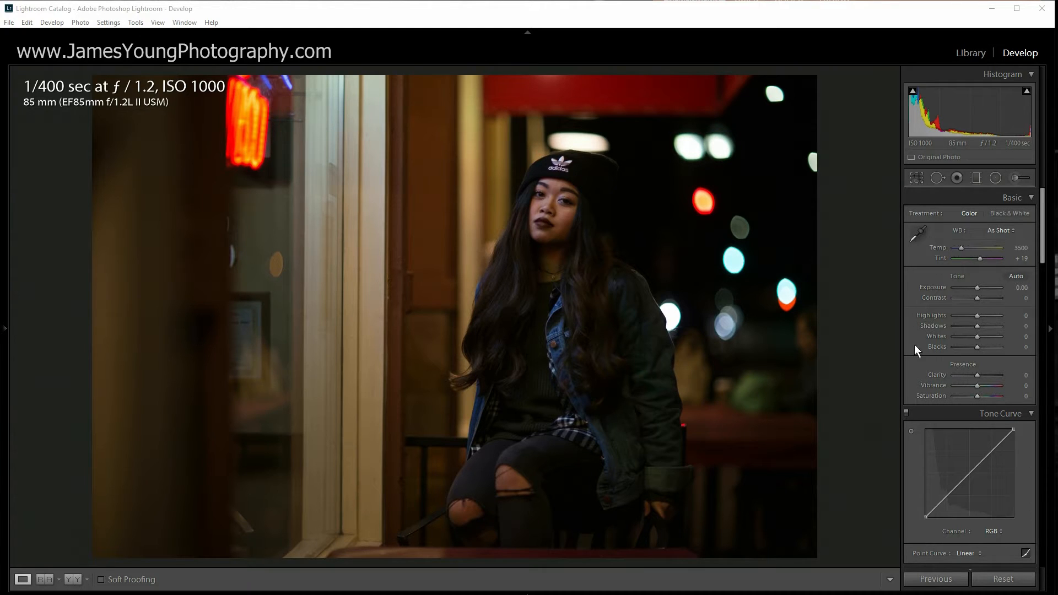
# Step: Leave the crop overlay unchanged; set Exposure +0.20, Contrast +20, Highlights +25, Shadows +95, Whites +25
pyautogui.press('r')
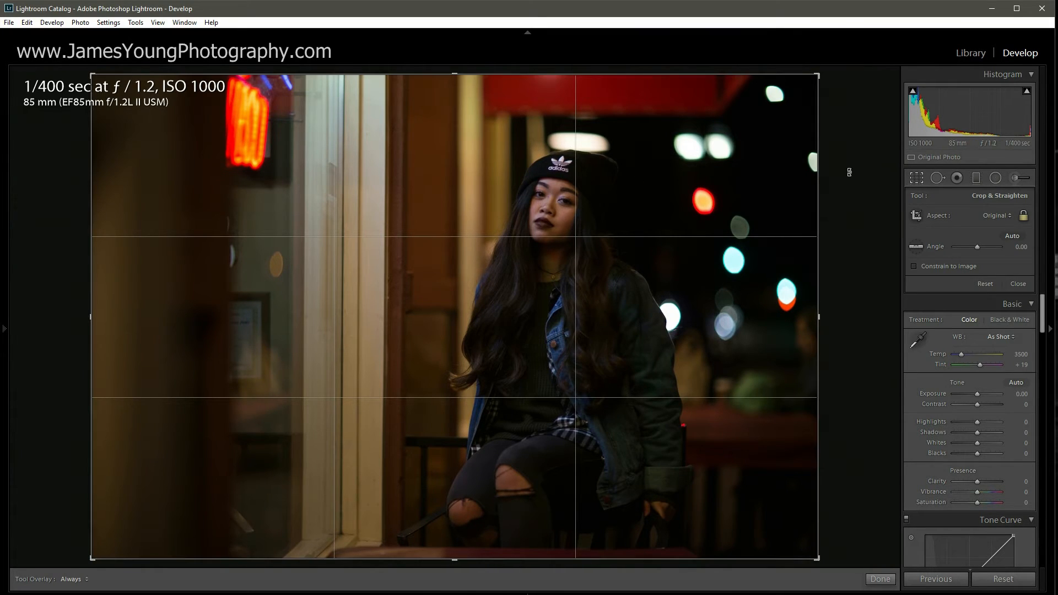
pyautogui.click(916, 177)
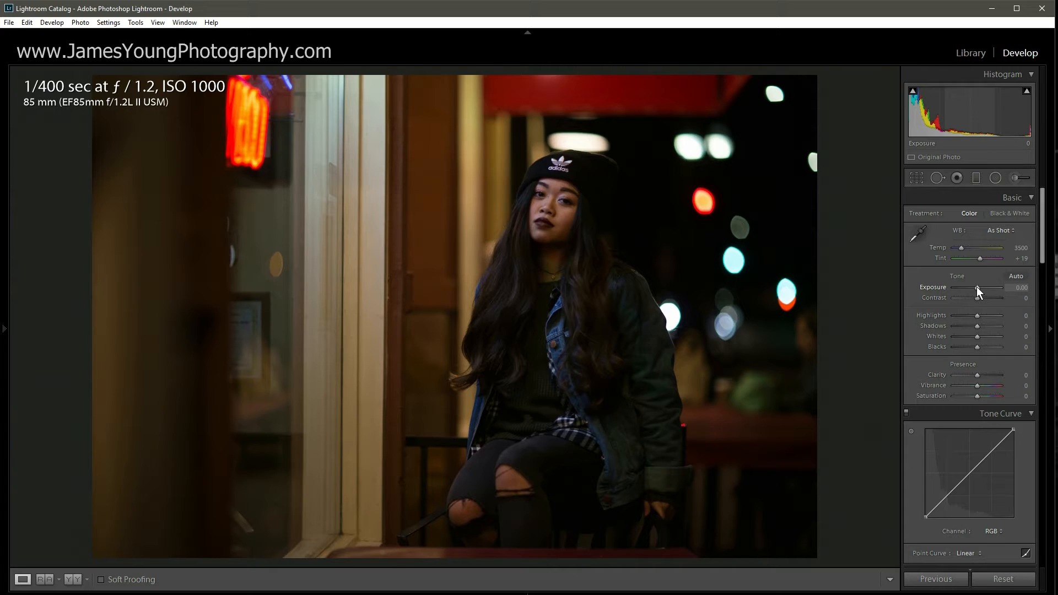
pyautogui.press('Up')
pyautogui.press('Up')
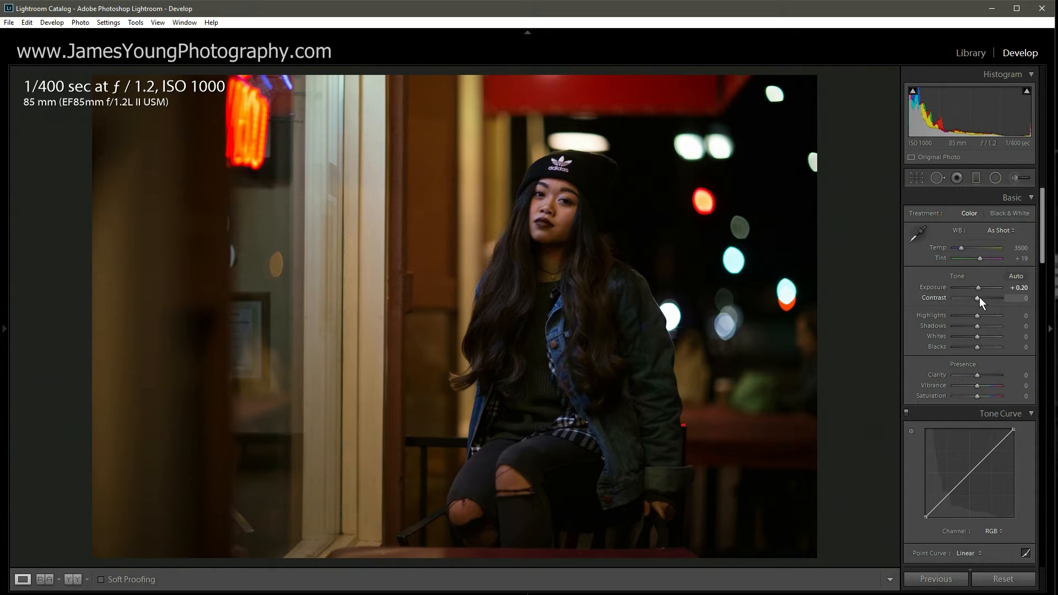
pyautogui.press('Up')
pyautogui.press('Up')
pyautogui.press('Up')
pyautogui.press('Up')
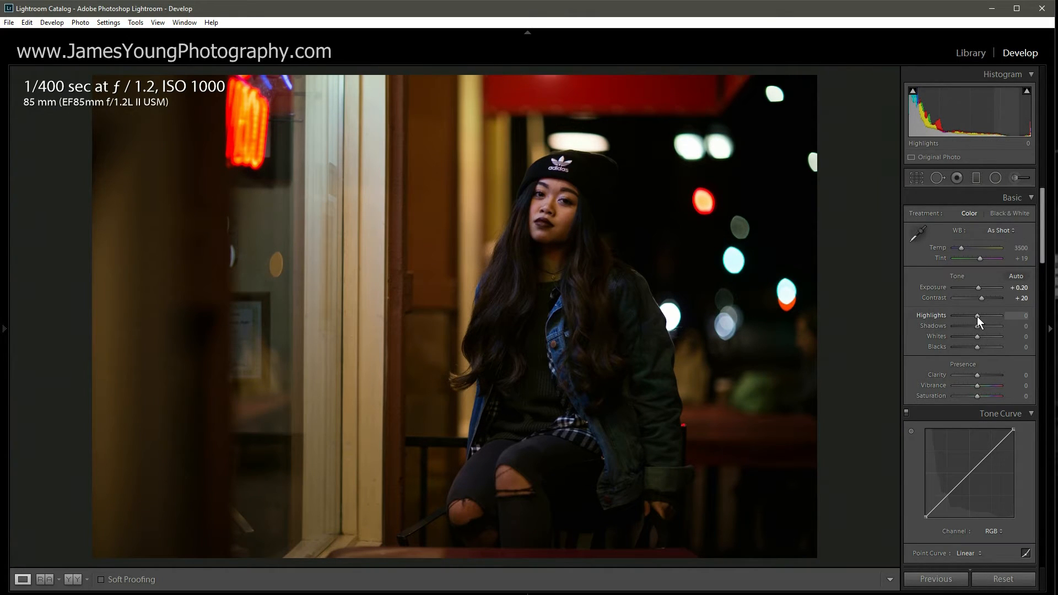
pyautogui.press('Up')
pyautogui.press('Up')
pyautogui.press('Up')
pyautogui.press('Up')
pyautogui.press('Up')
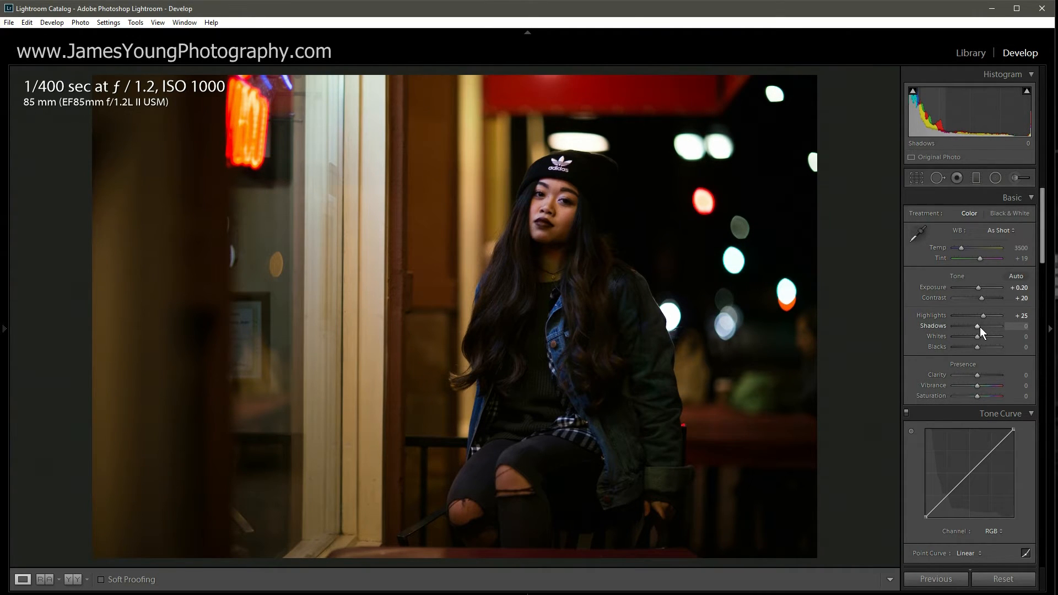
pyautogui.moveTo(976, 326); pyautogui.dragTo(999, 328)
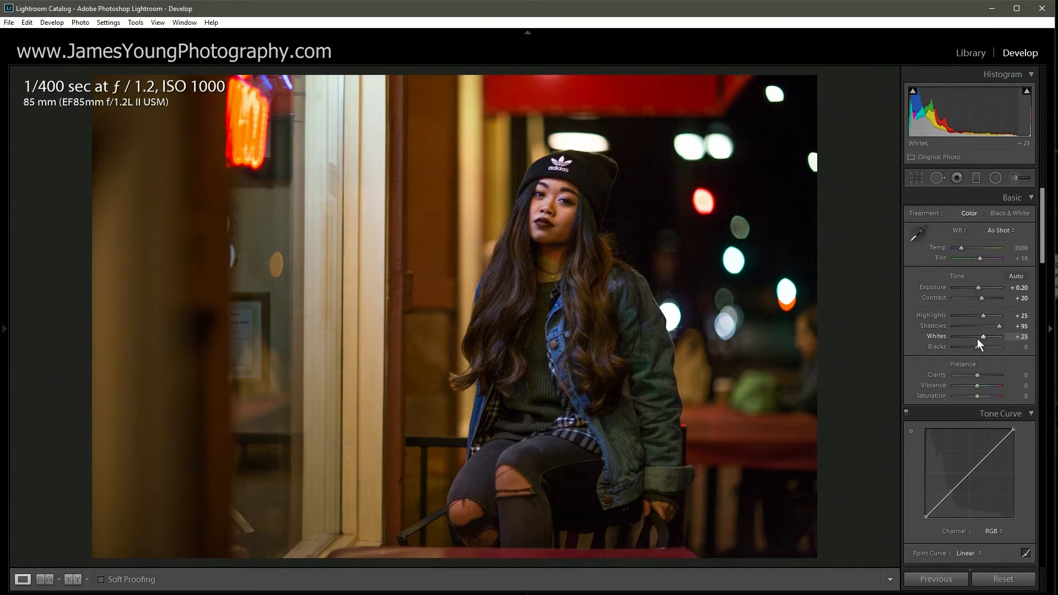
# Step: Set Blacks to -10, Clarity to -20 and Saturation to -35 in the Basic panel
pyautogui.scroll(-2, 976, 346)
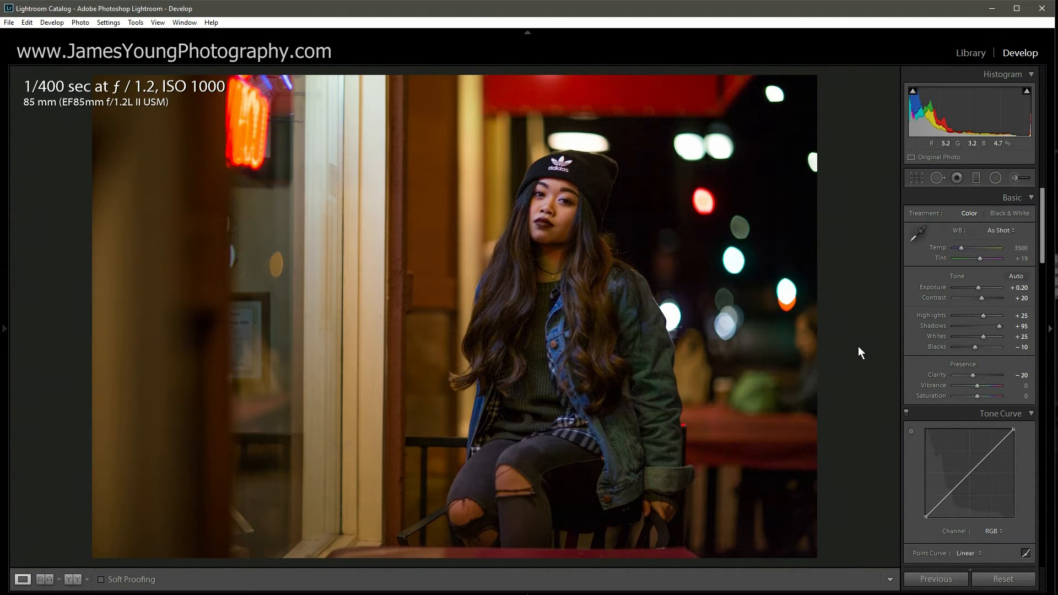
pyautogui.doubleClick(971, 375)
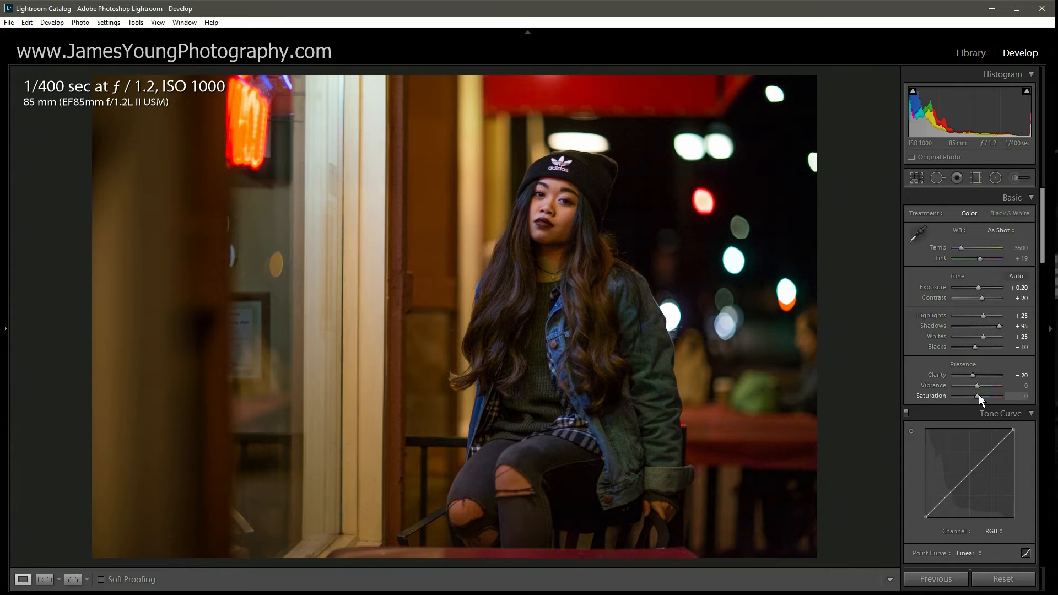
pyautogui.press('Down')
pyautogui.press('Down')
pyautogui.press('Down')
pyautogui.press('Down')
pyautogui.press('Down')
pyautogui.press('Down')
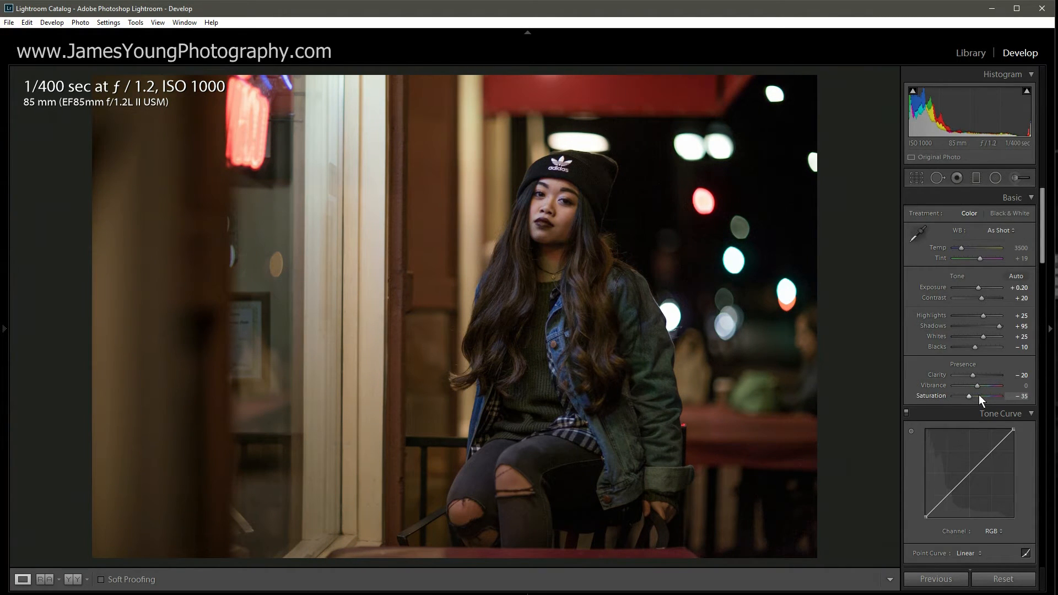
# Step: Apply the Medium Contrast preset to the Tone Curve's point curve
pyautogui.scroll(-3, 919, 372)
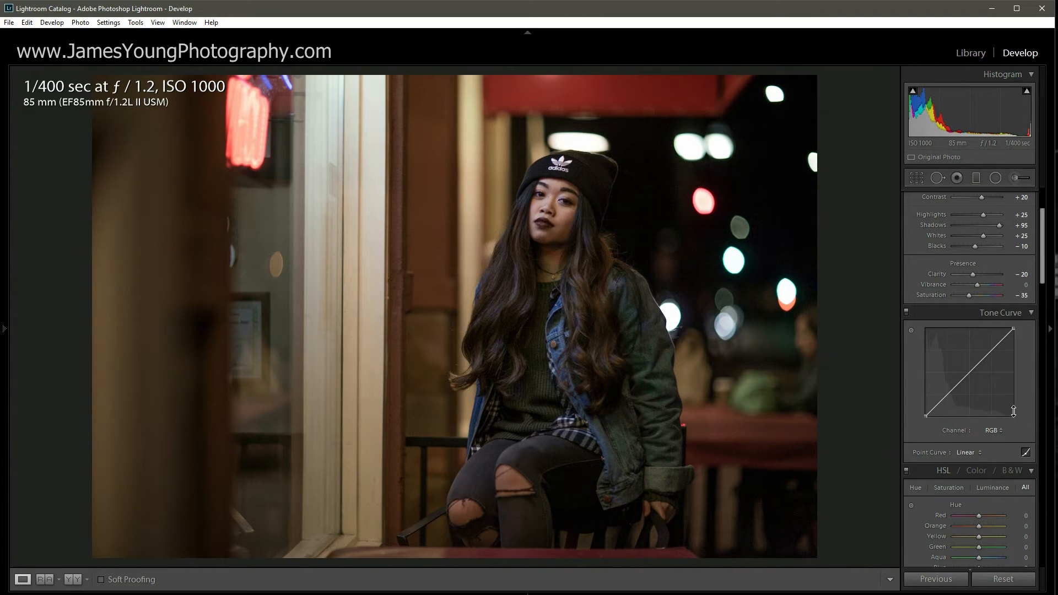
pyautogui.click(969, 452)
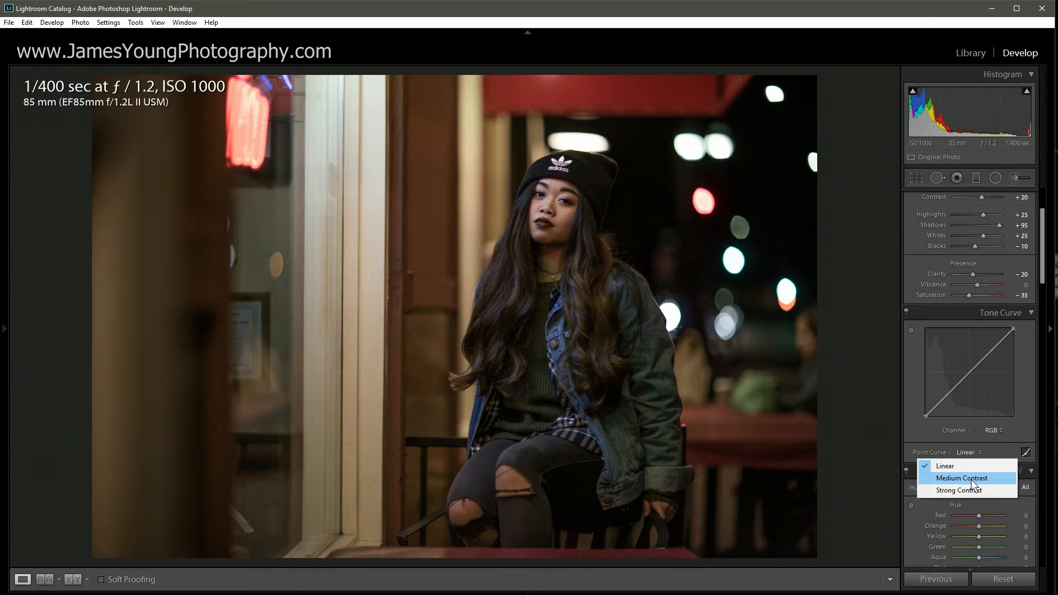
pyautogui.click(971, 479)
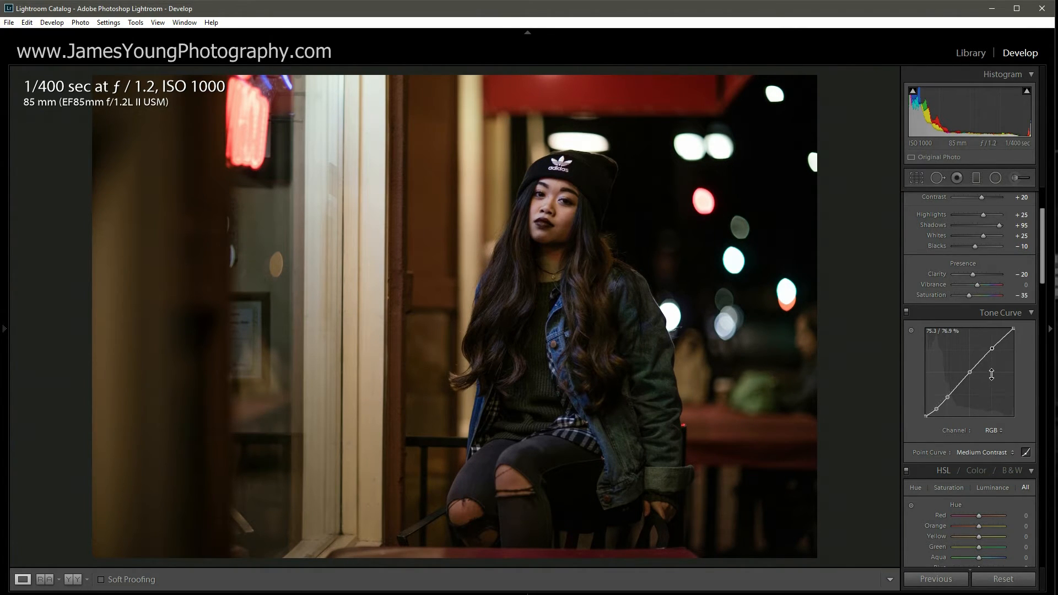
# Step: Tint the Split Toning highlights with Hue 60 and Saturation 10
pyautogui.scroll(-5, 938, 312)
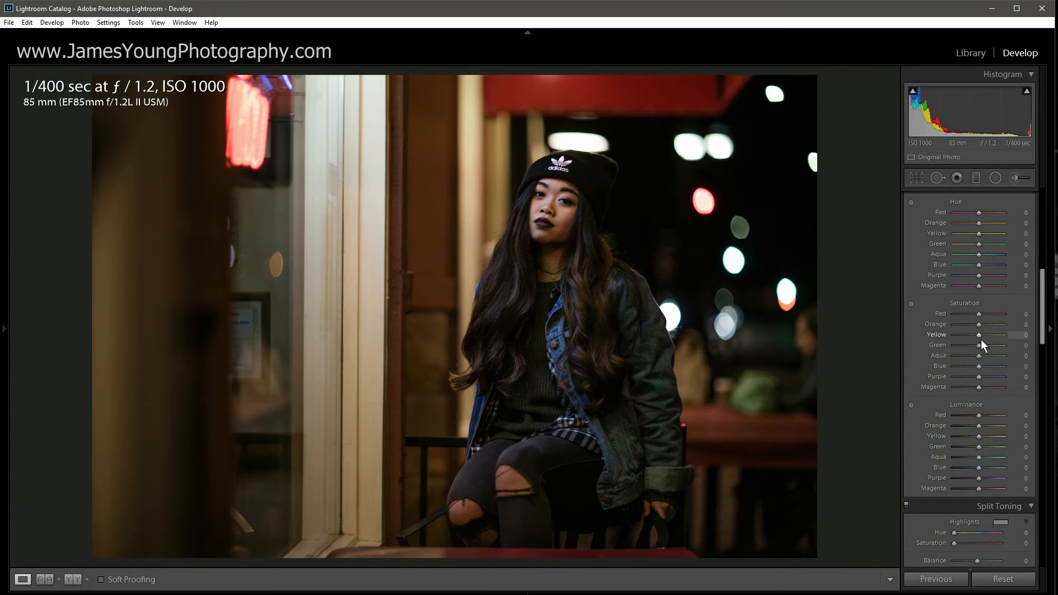
pyautogui.moveTo(1042, 288); pyautogui.dragTo(1045, 330)
pyautogui.moveTo(954, 263); pyautogui.dragTo(958, 262)
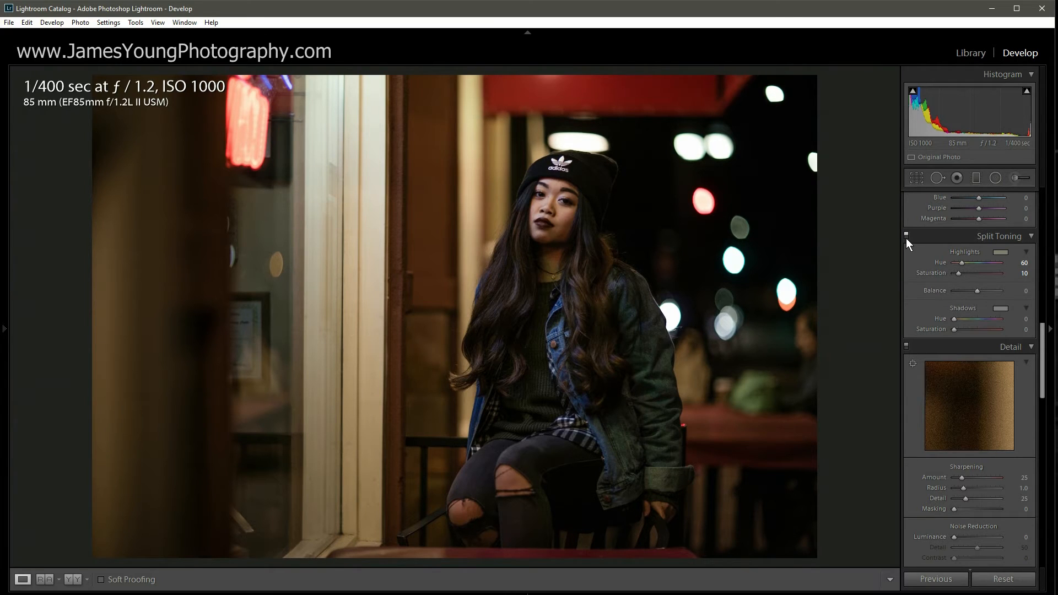
# Step: Set the Split Toning shadows to Hue 243 and Saturation 25 for a cool blue cast
pyautogui.click(998, 310)
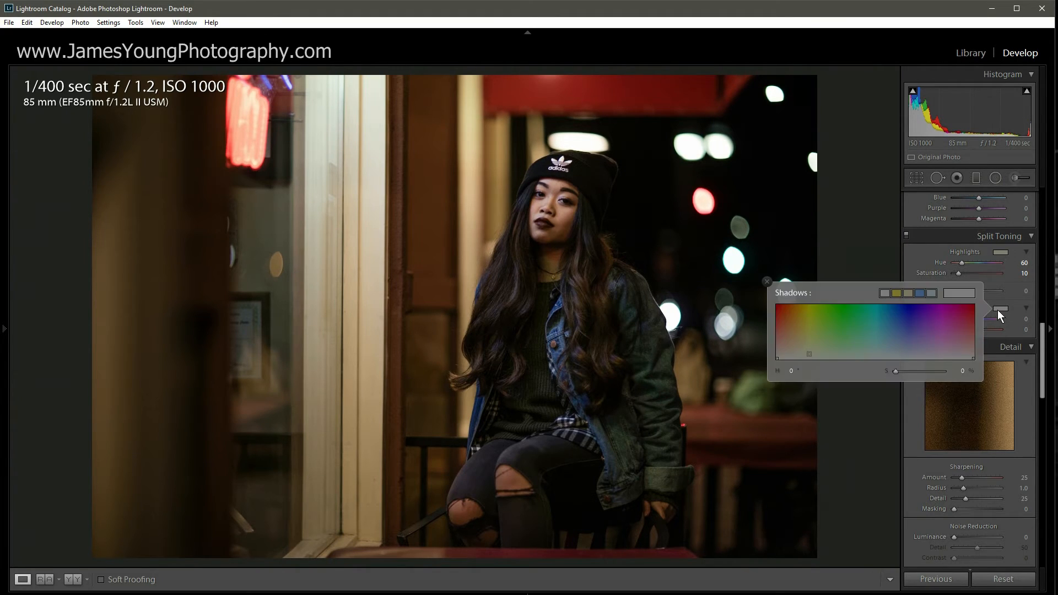
pyautogui.click(997, 309)
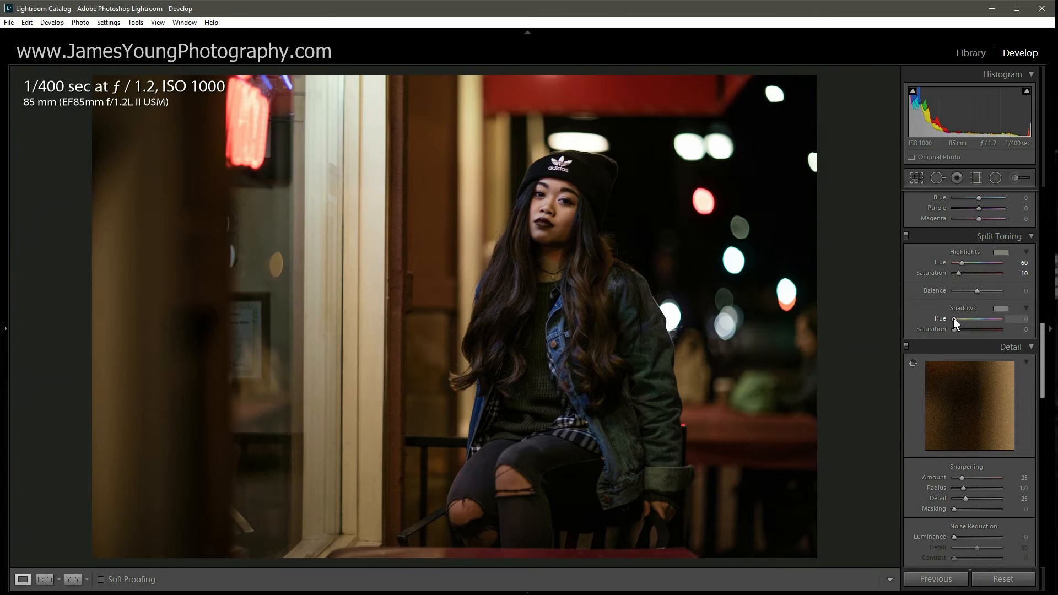
pyautogui.moveTo(953, 318); pyautogui.dragTo(981, 321)
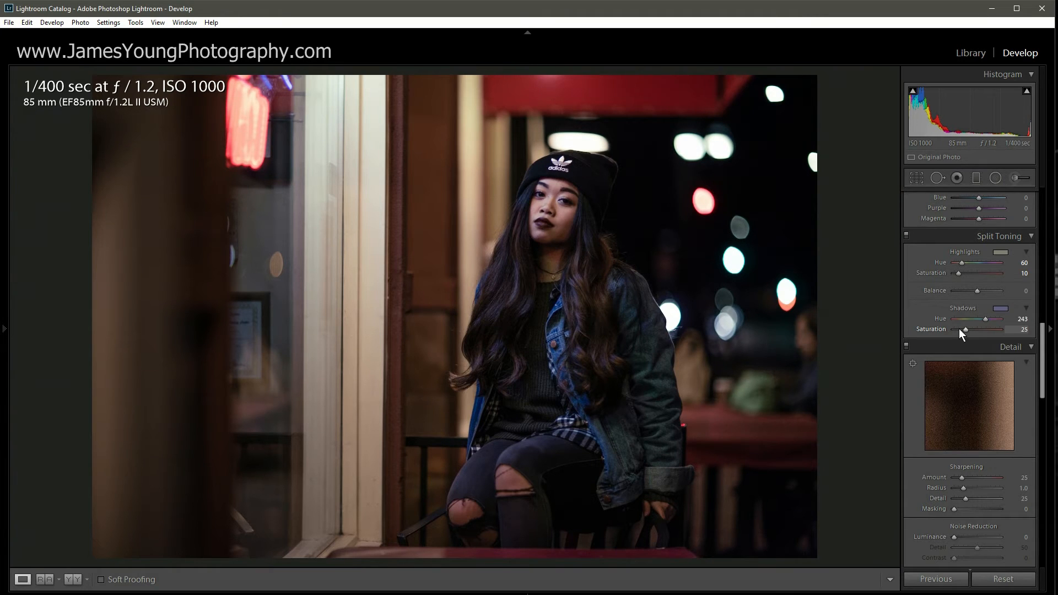
pyautogui.moveTo(1045, 343); pyautogui.dragTo(1039, 203)
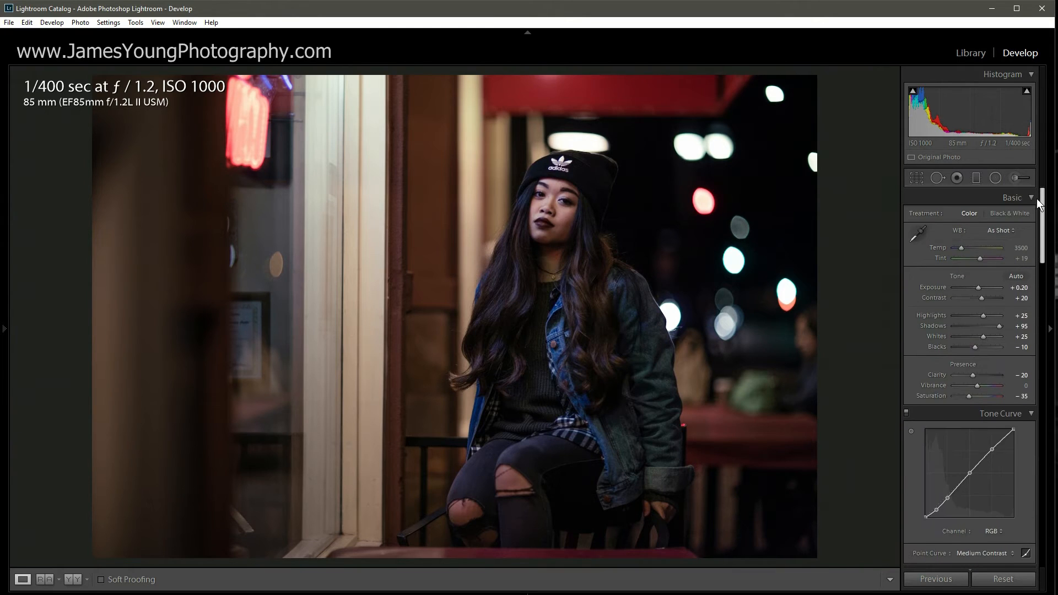
# Step: Switch white balance to Custom and raise Temp from 3500 to 4500
pyautogui.click(961, 247)
pyautogui.moveTo(961, 247); pyautogui.dragTo(962, 247)
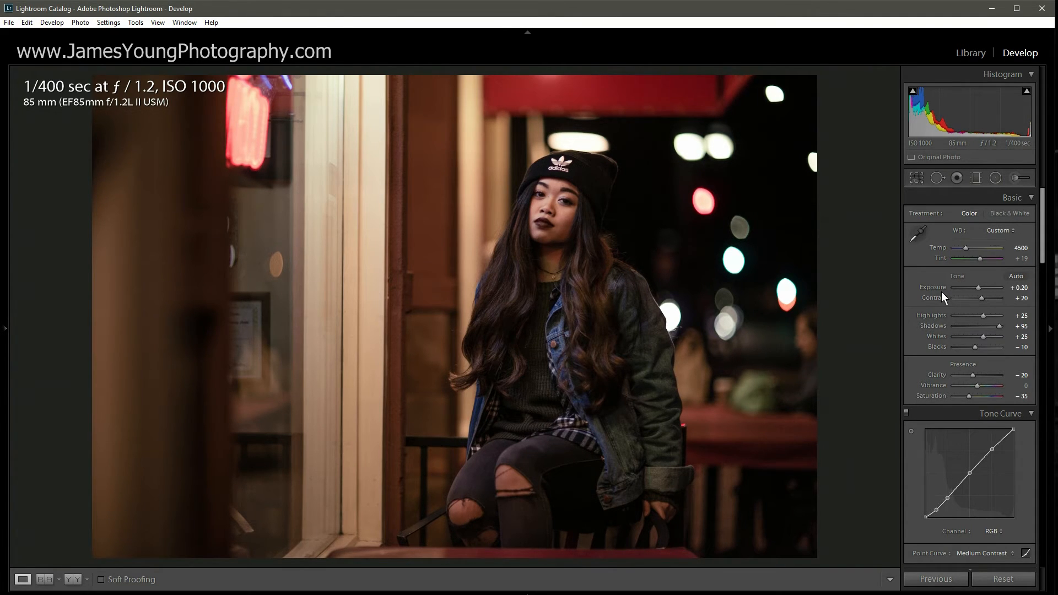
pyautogui.scroll(-2, 920, 355)
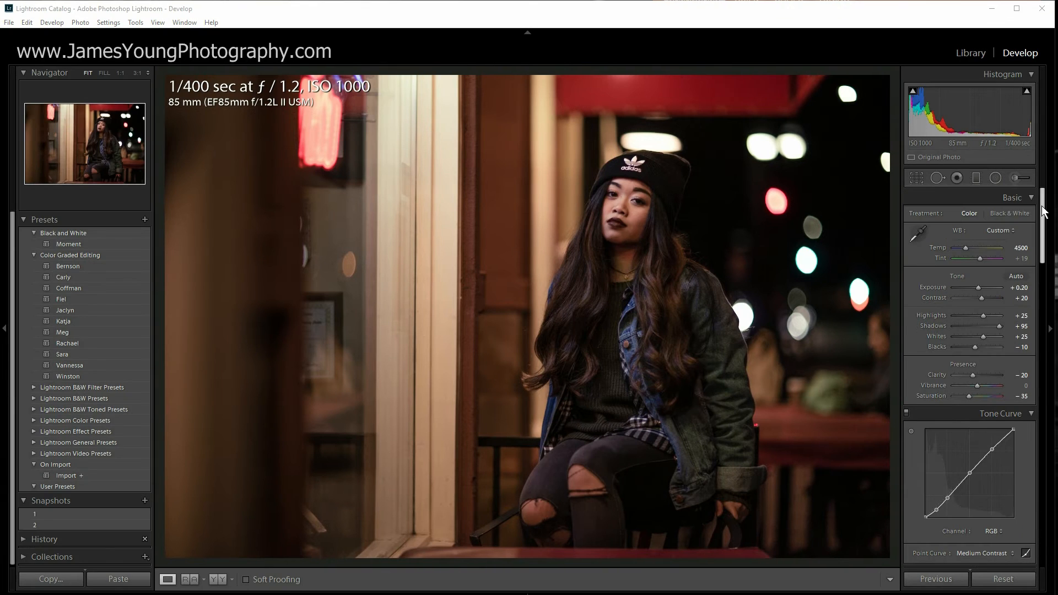
pyautogui.moveTo(1043, 212); pyautogui.dragTo(1042, 239)
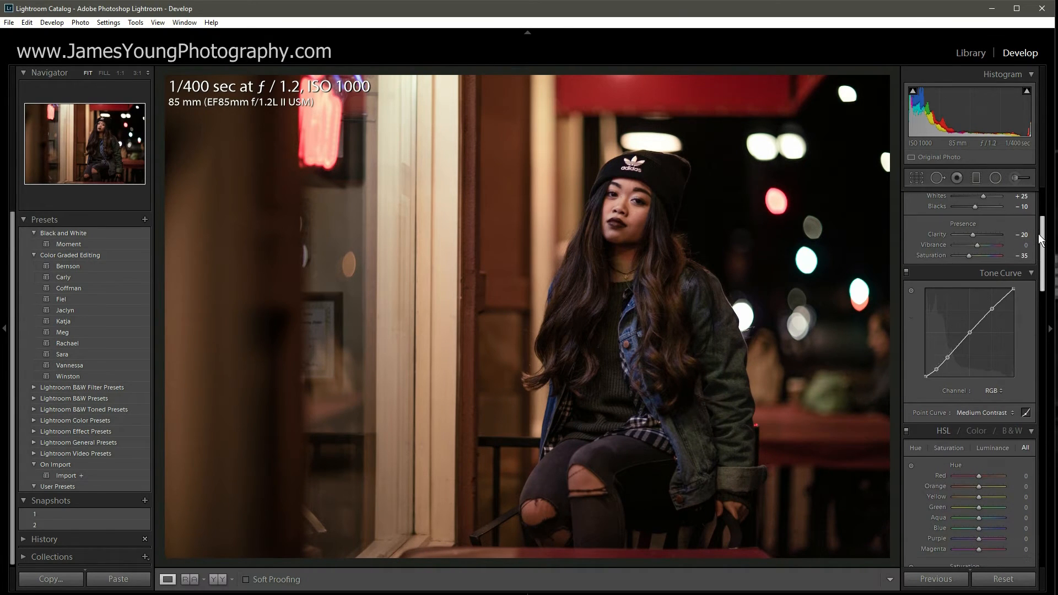
# Step: Lift the Blue channel curve's black point, toggling the tone curve to compare before and after
pyautogui.click(995, 390)
pyautogui.click(962, 441)
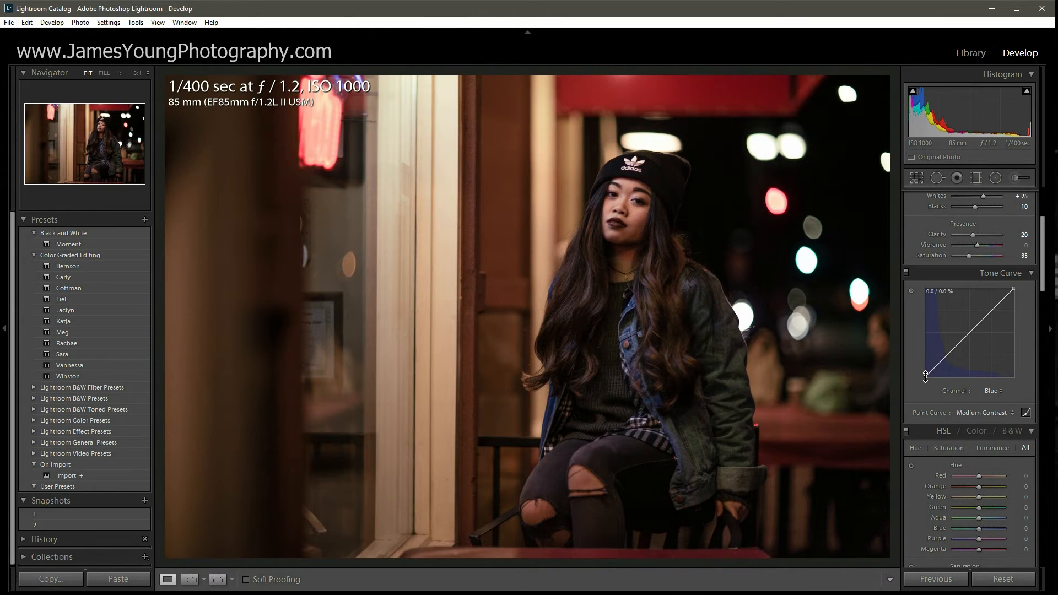
pyautogui.moveTo(925, 376); pyautogui.dragTo(924, 374)
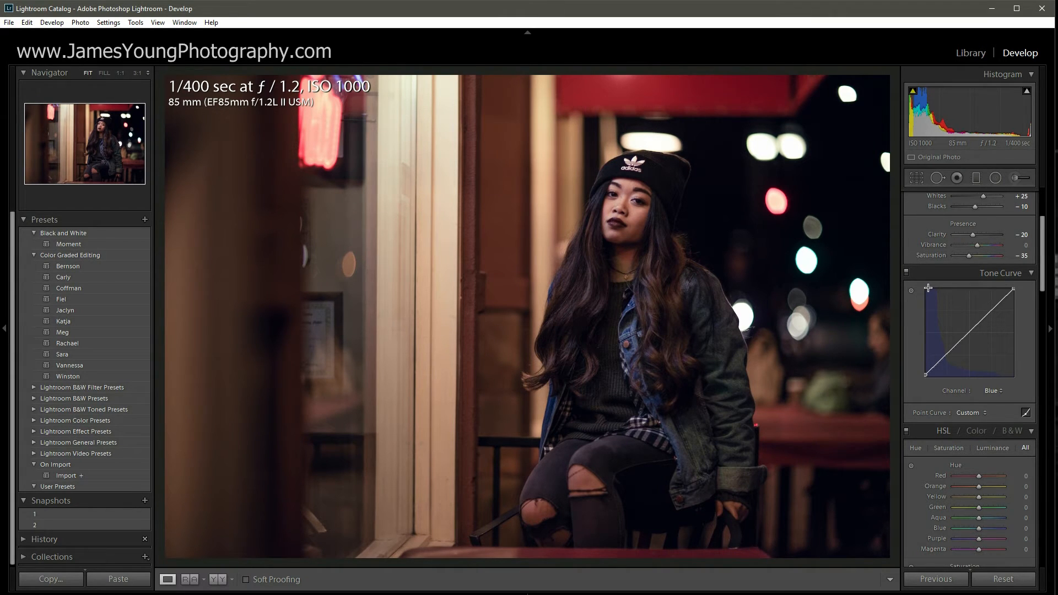
pyautogui.click(906, 272)
pyautogui.click(905, 272)
pyautogui.click(906, 273)
pyautogui.click(906, 272)
pyautogui.click(906, 272)
pyautogui.click(905, 272)
pyautogui.click(906, 272)
pyautogui.click(906, 272)
# Step: On the RGB curve, remove the lower-left point and lift the black point to fade blacks
pyautogui.click(996, 392)
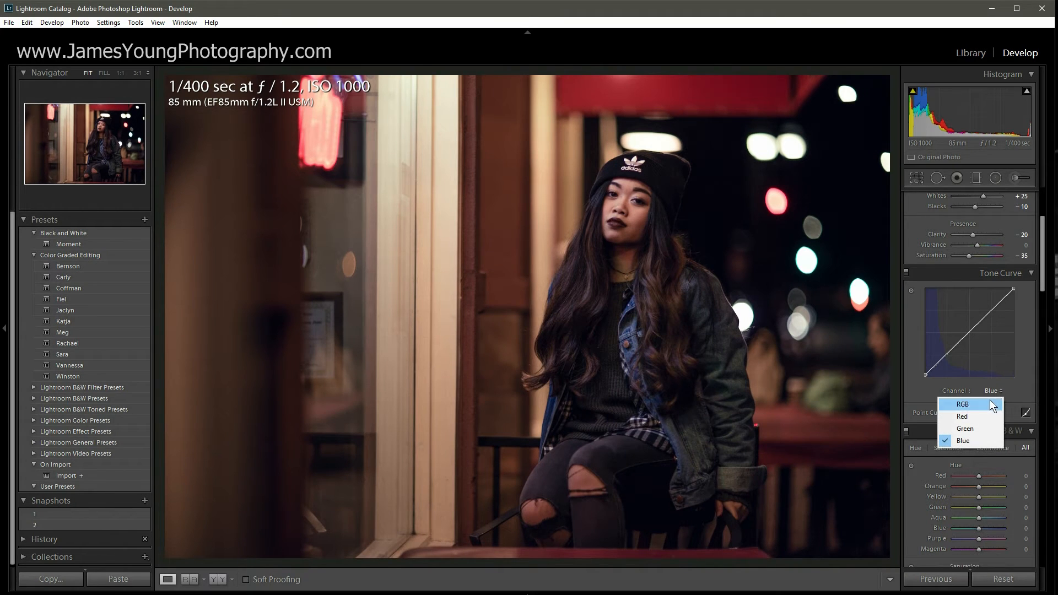
pyautogui.click(987, 402)
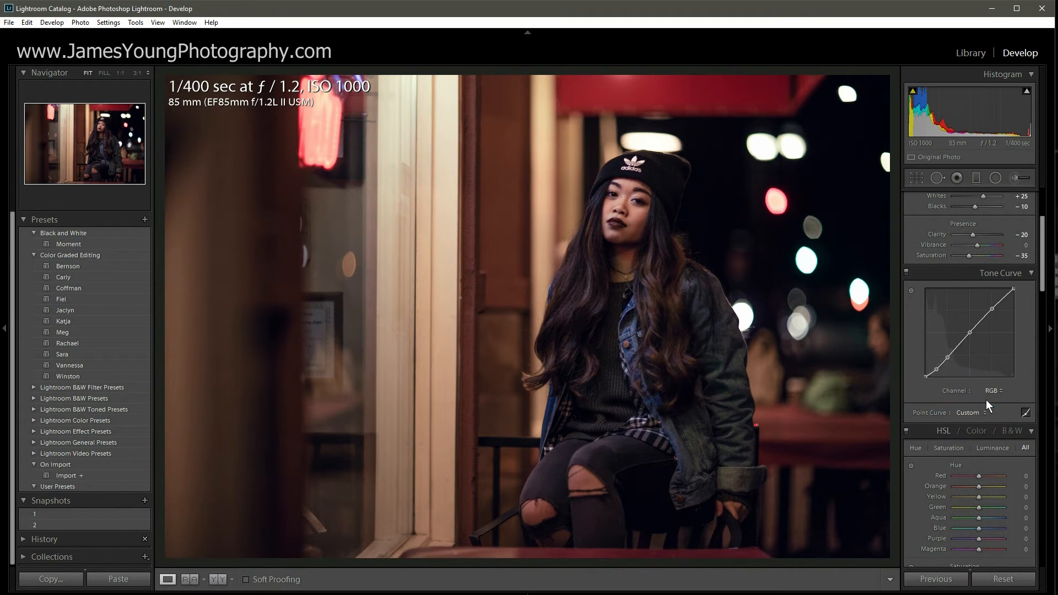
pyautogui.doubleClick(935, 369)
pyautogui.moveTo(925, 377); pyautogui.dragTo(935, 368)
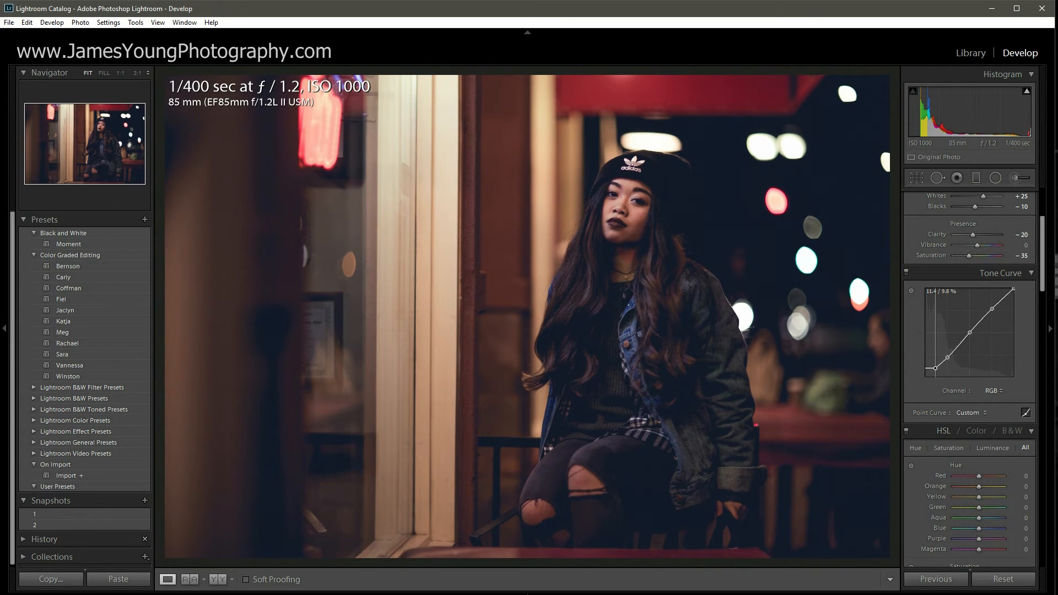
pyautogui.click(905, 271)
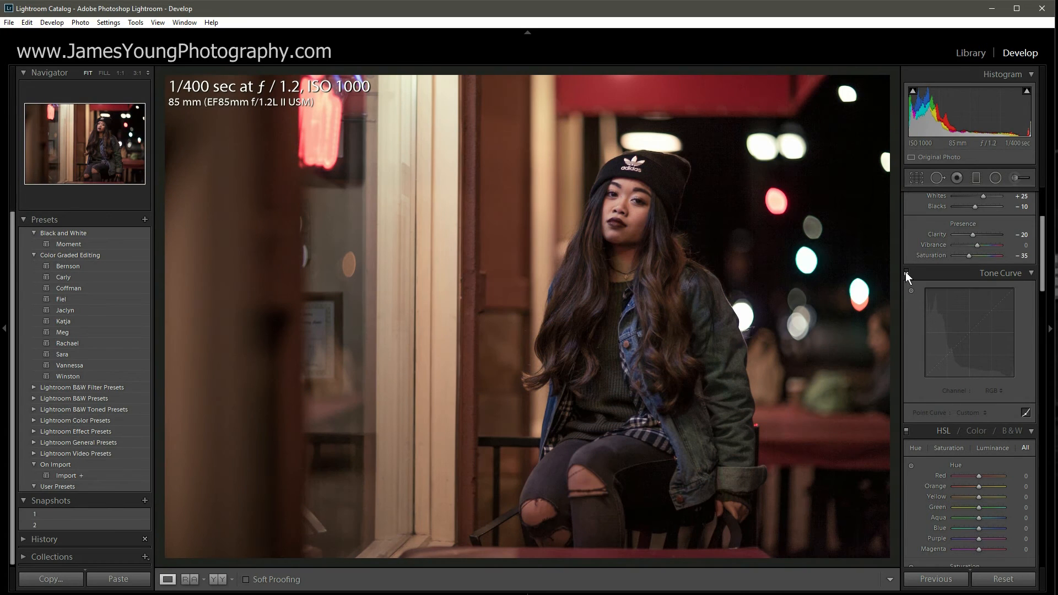
pyautogui.click(906, 271)
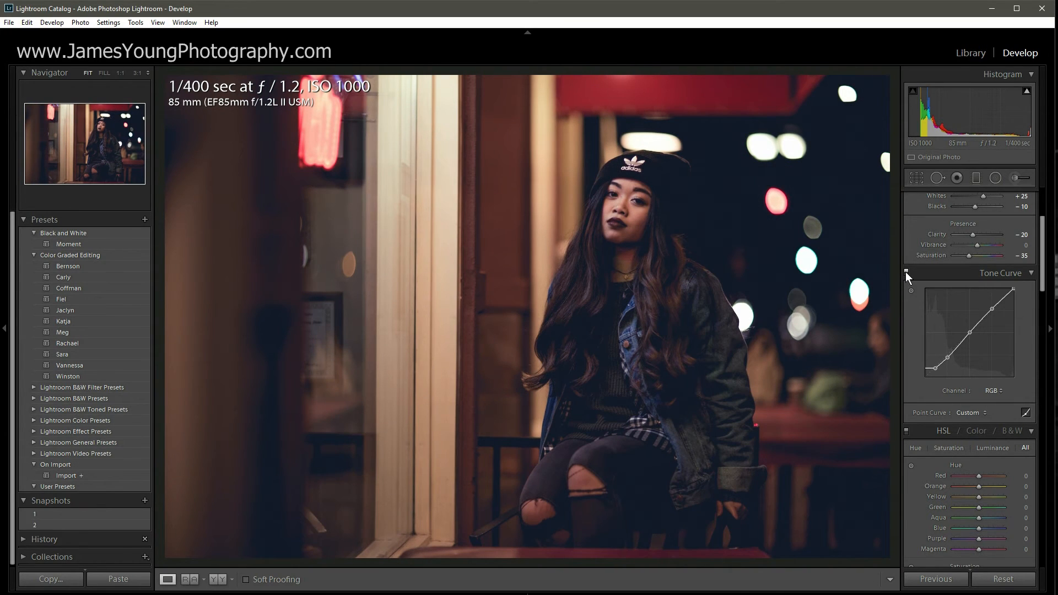
pyautogui.click(906, 272)
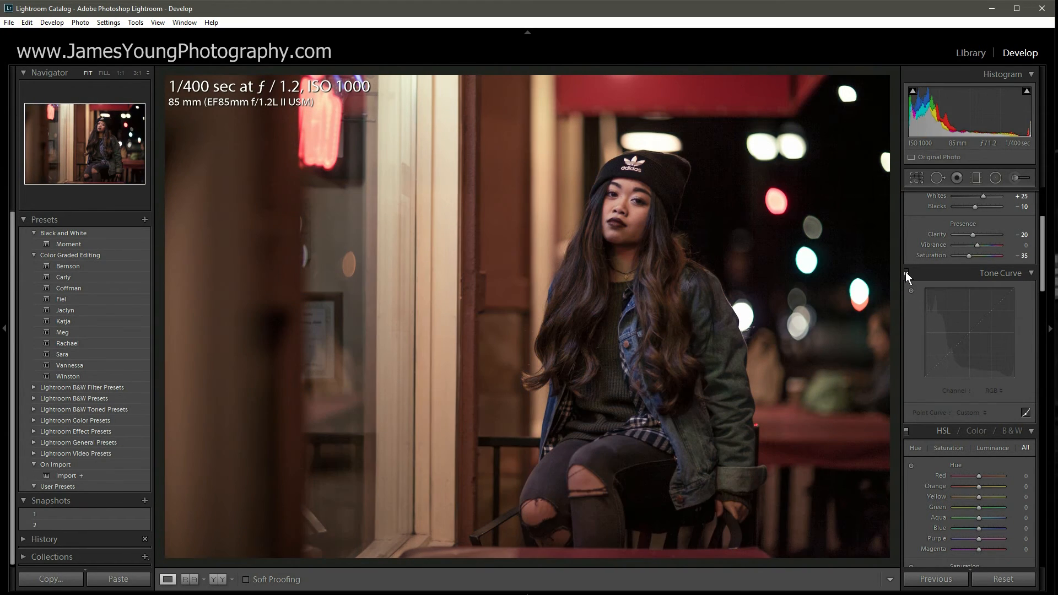
pyautogui.click(905, 271)
pyautogui.click(905, 271)
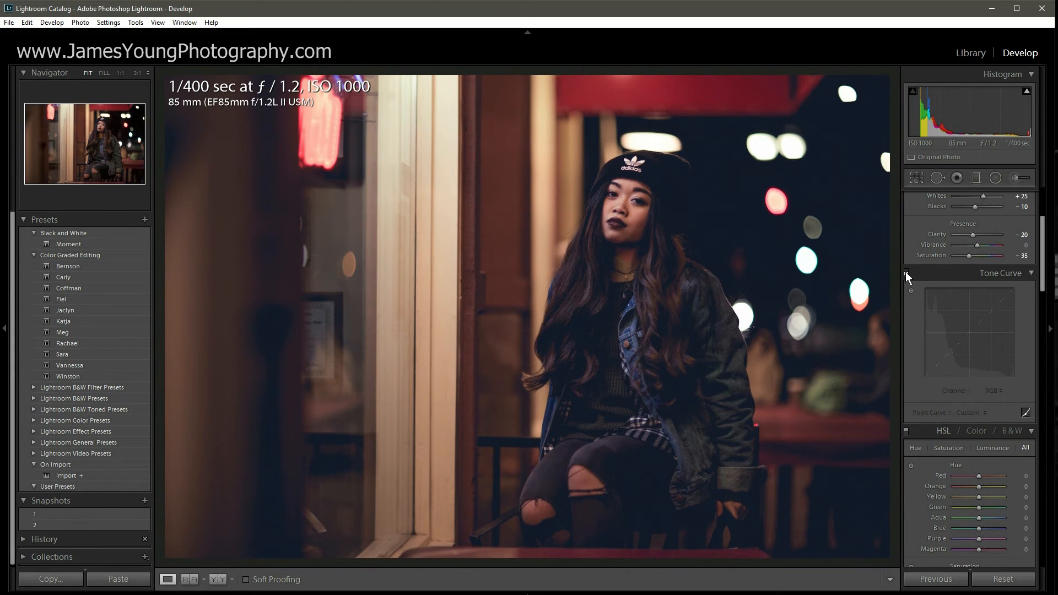
pyautogui.click(906, 272)
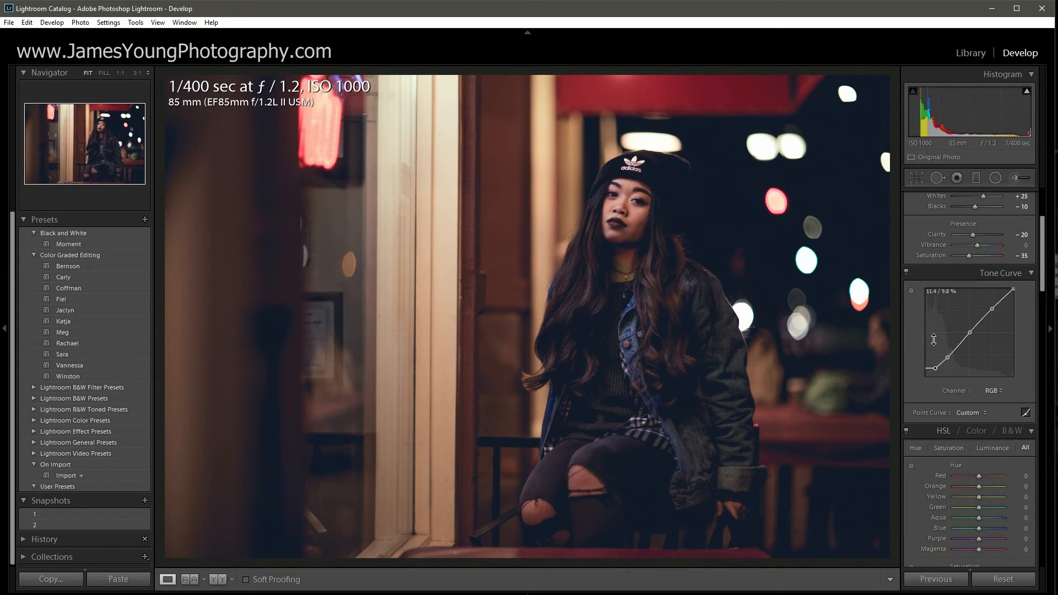
# Step: Raise Sharpening Amount to 70, checking the face at 1:1 zoom
pyautogui.scroll(-15, 931, 341)
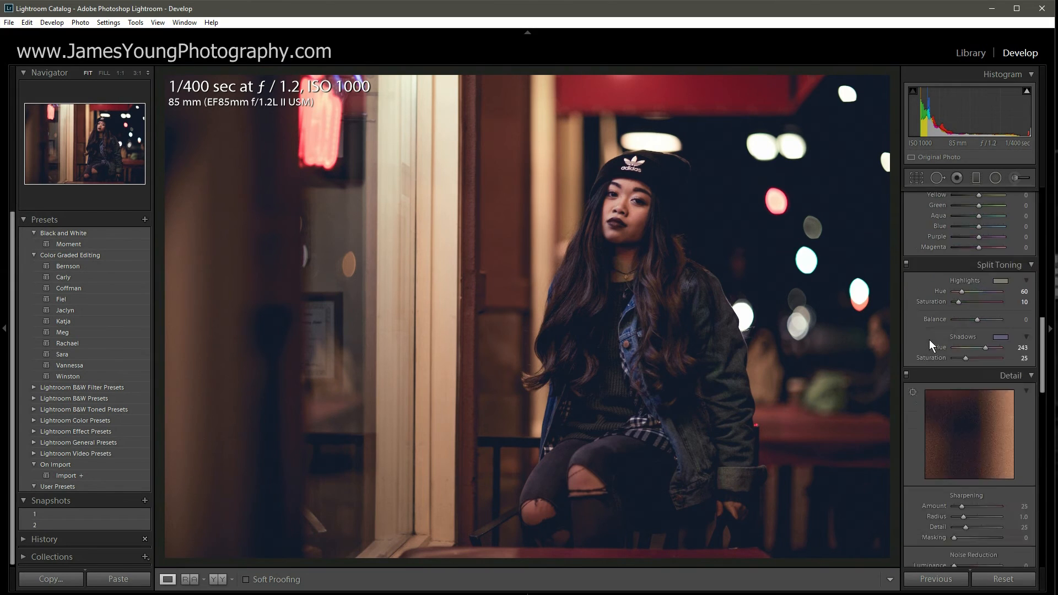
pyautogui.scroll(3, 928, 339)
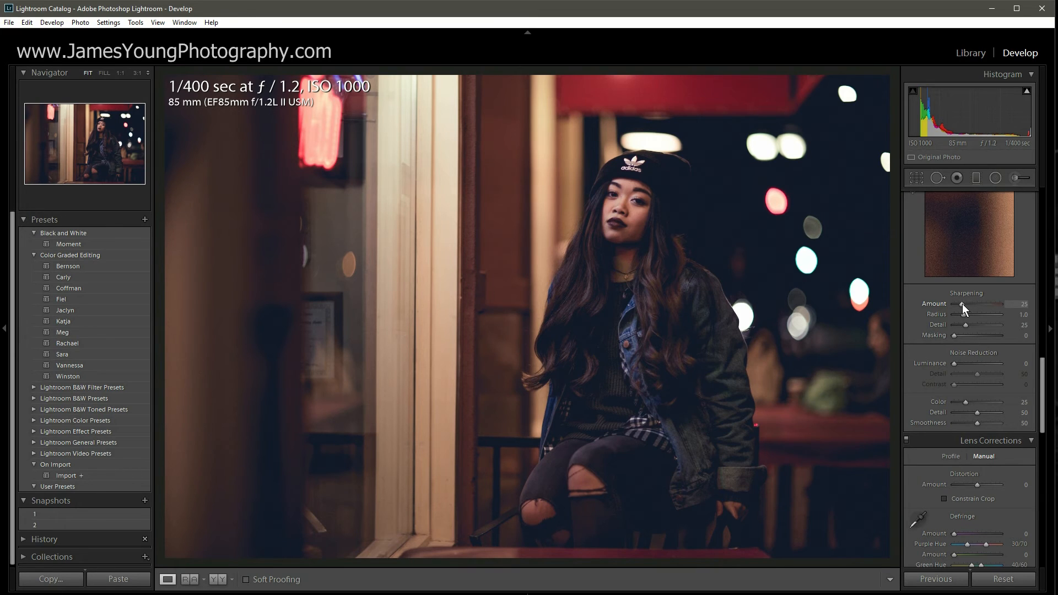
pyautogui.press('Up')
pyautogui.press('Up')
pyautogui.press('Up')
pyautogui.click(618, 185)
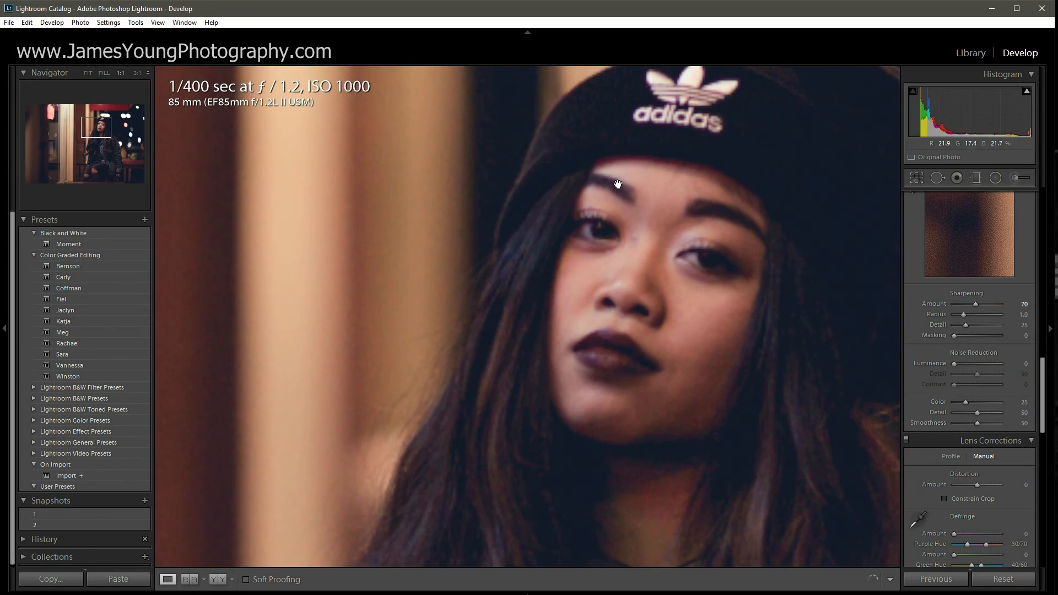
pyautogui.click(685, 258)
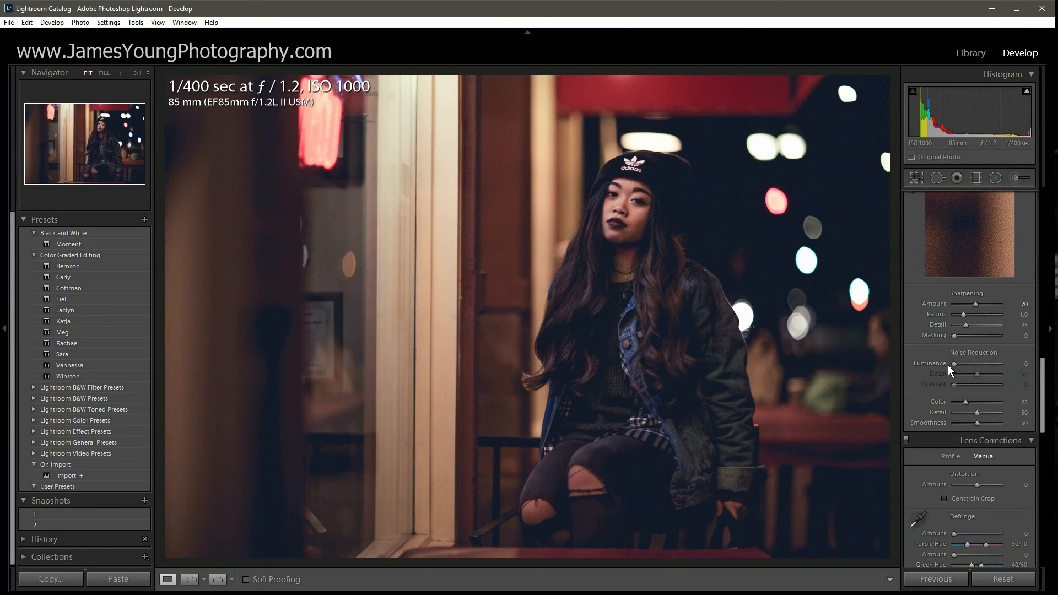
# Step: Set Luminance noise reduction to 30, inspecting at 1:1 and comparing before/after
pyautogui.press('Up')
pyautogui.press('Up')
pyautogui.press('Up')
pyautogui.click(628, 209)
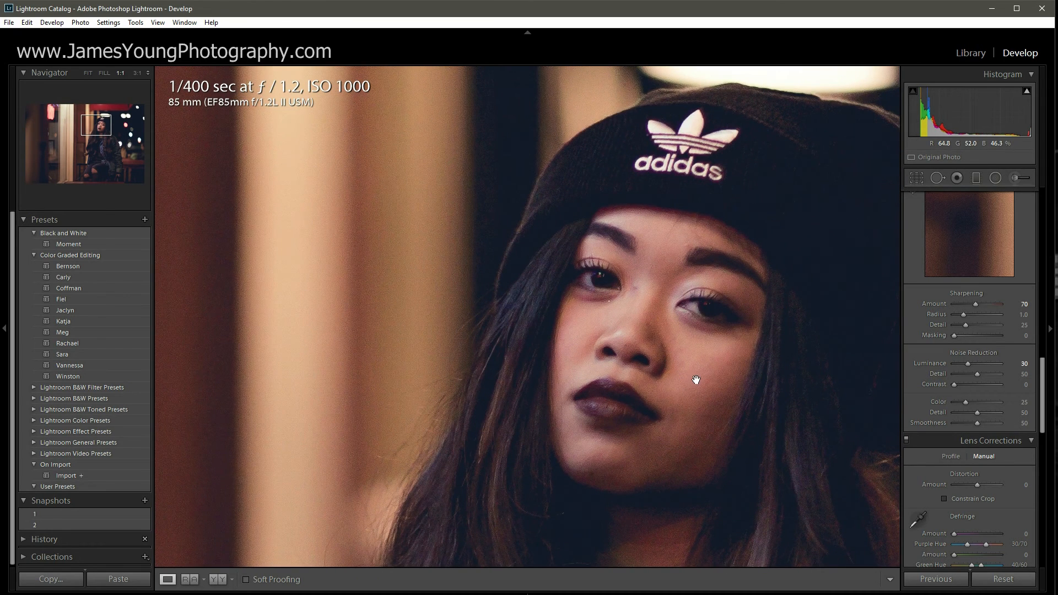
pyautogui.moveTo(697, 378); pyautogui.dragTo(664, 356)
pyautogui.scroll(3, 921, 333)
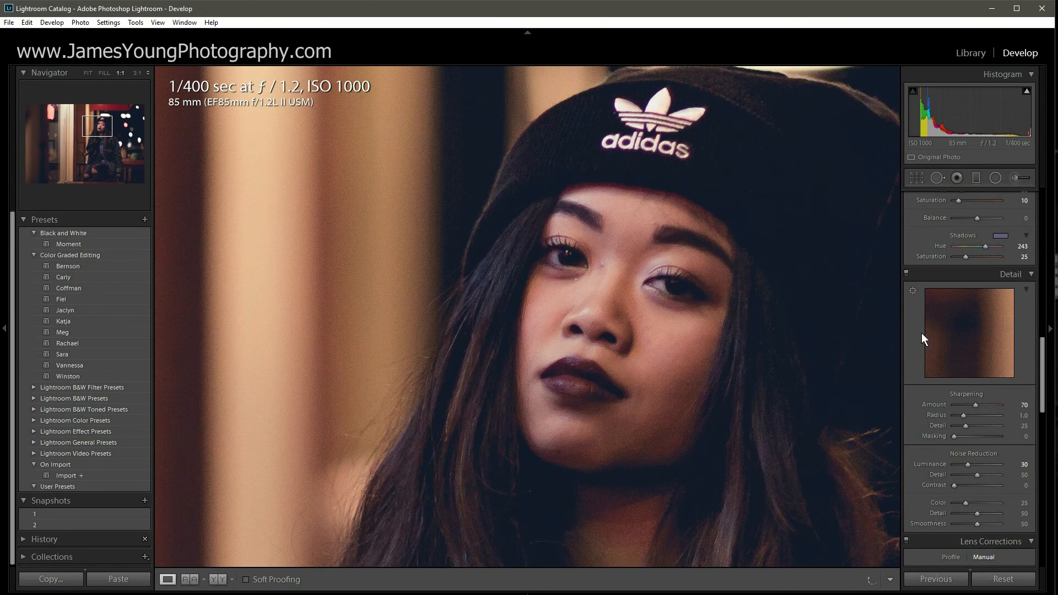
pyautogui.click(906, 273)
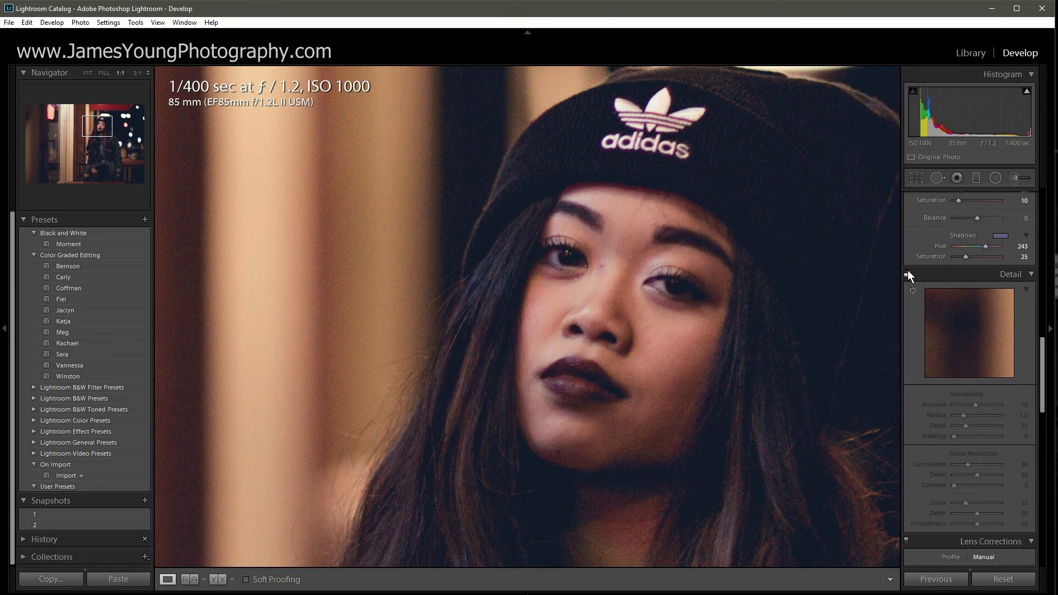
pyautogui.click(908, 271)
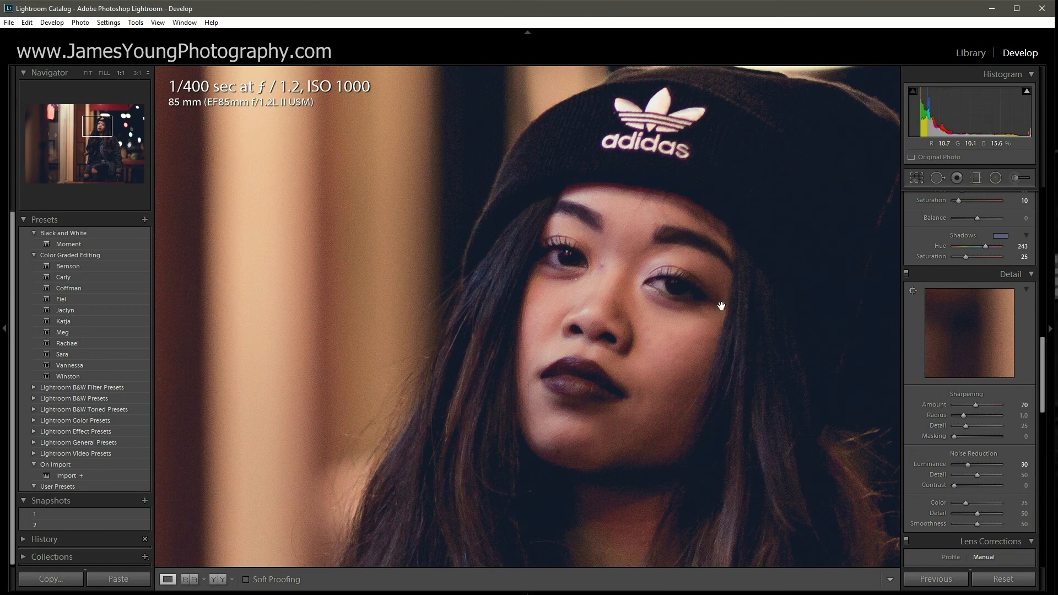
pyautogui.click(636, 327)
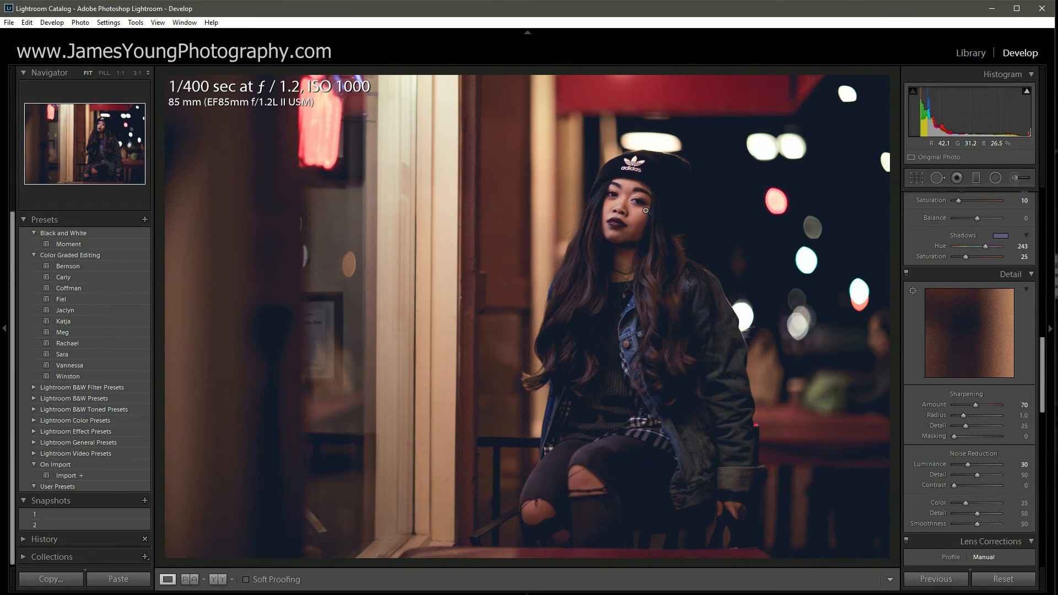
pyautogui.scroll(-3, 912, 372)
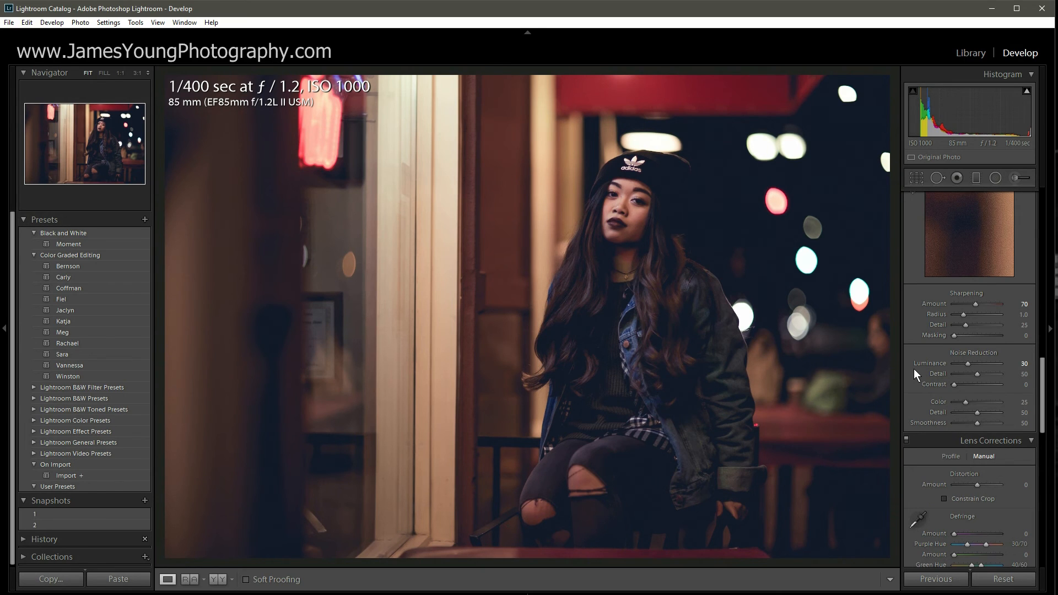
pyautogui.scroll(-6, 921, 356)
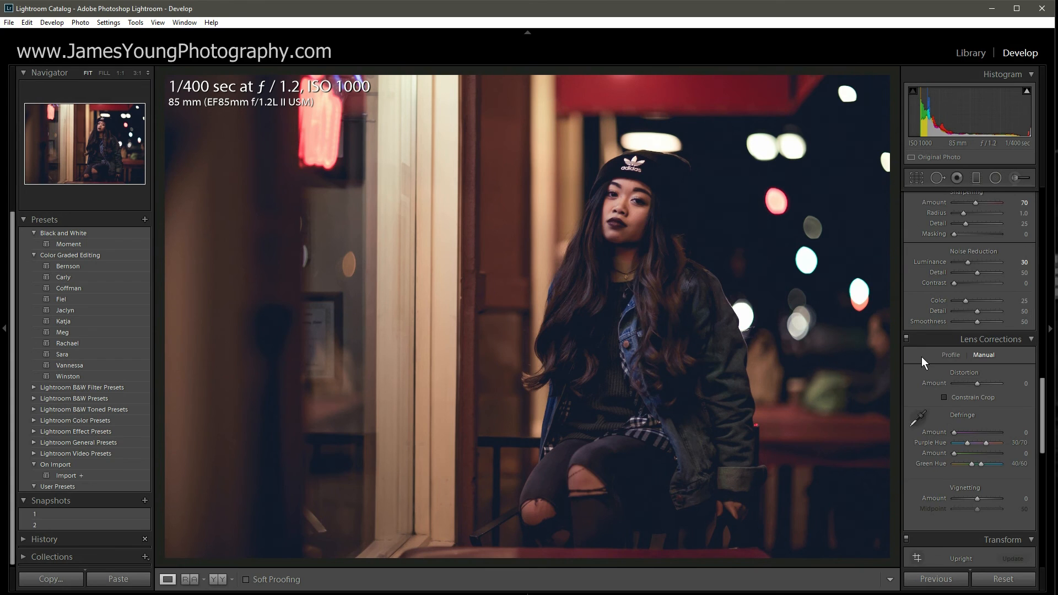
pyautogui.scroll(-9, 956, 408)
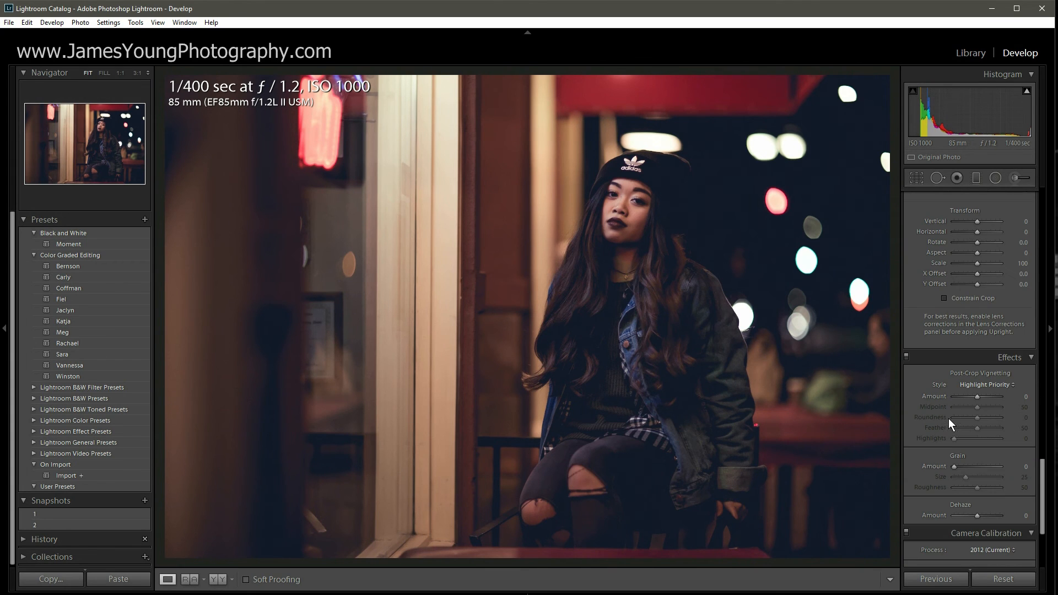
pyautogui.press('Down')
pyautogui.press('Down')
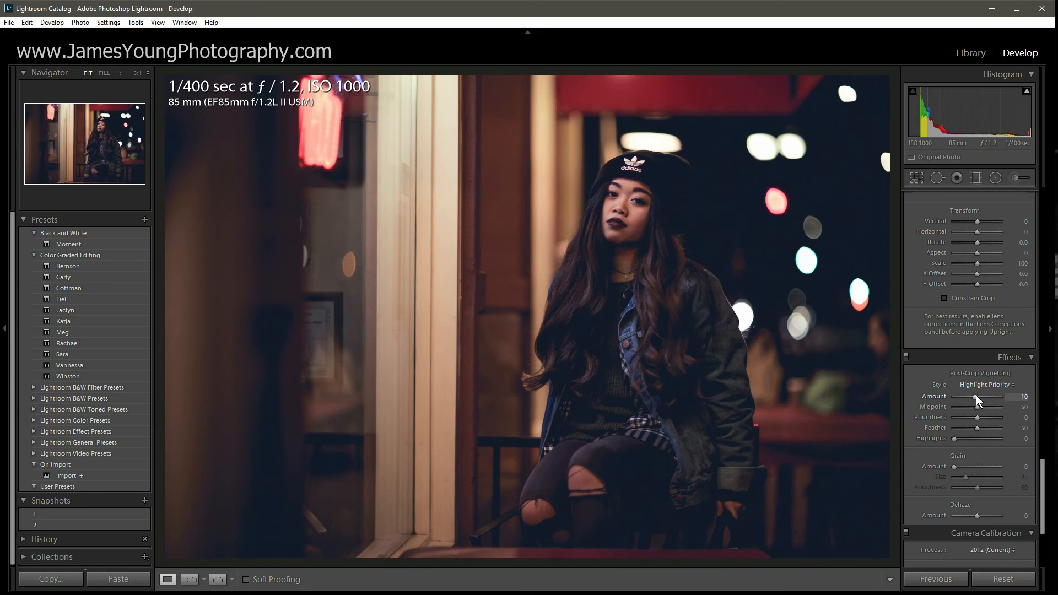
pyautogui.press('Up')
pyautogui.press('Up')
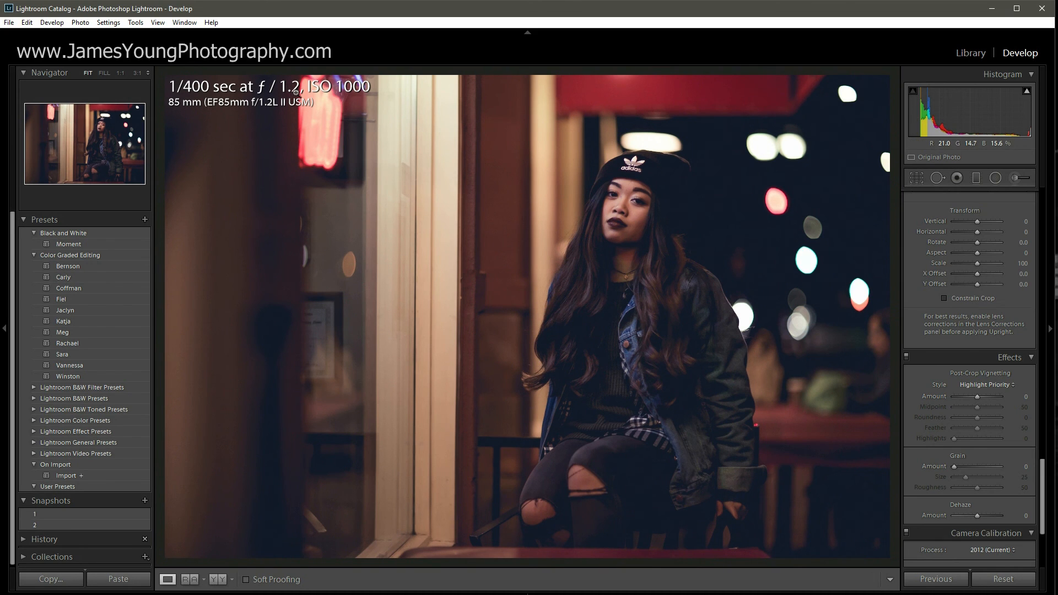
pyautogui.scroll(3, 925, 338)
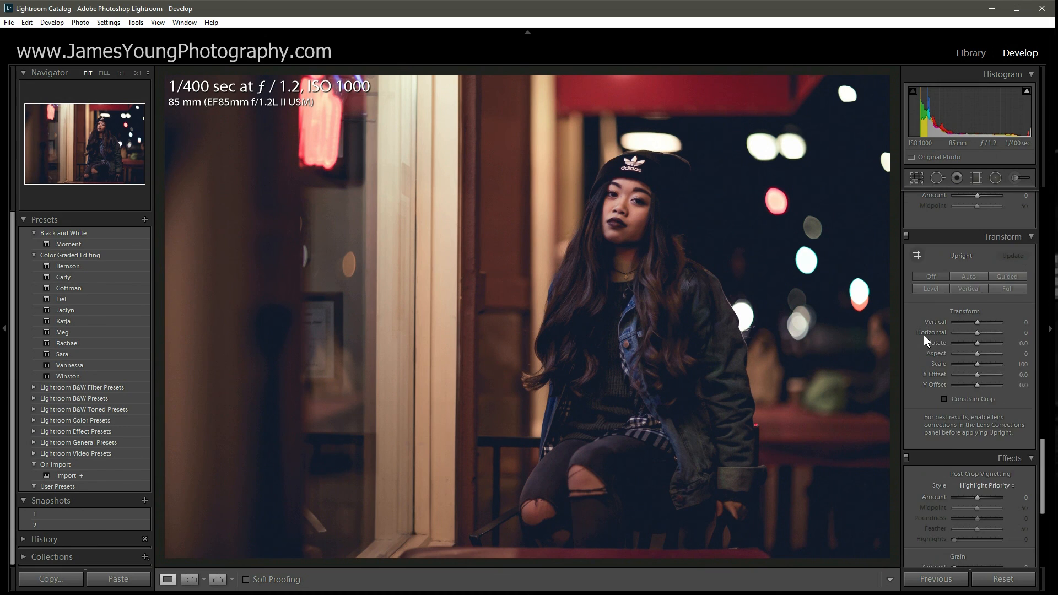
pyautogui.scroll(3, 925, 338)
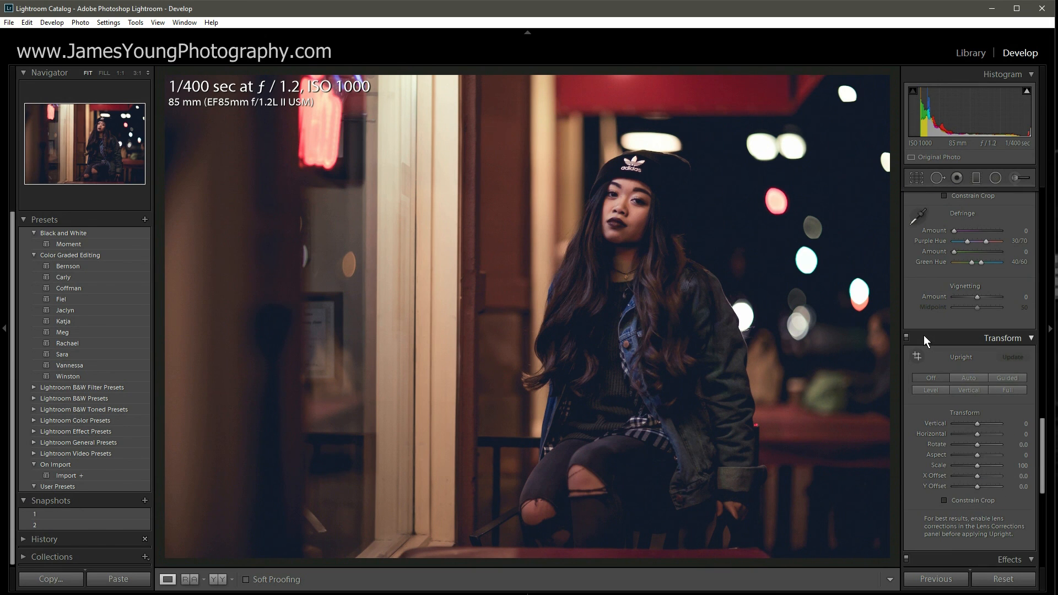
pyautogui.scroll(15, 923, 334)
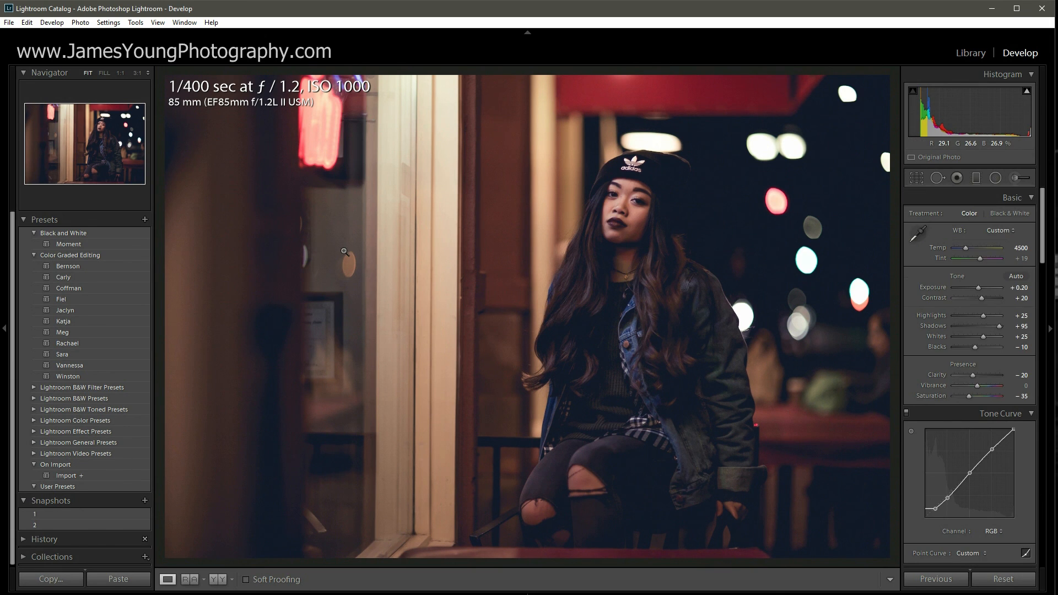